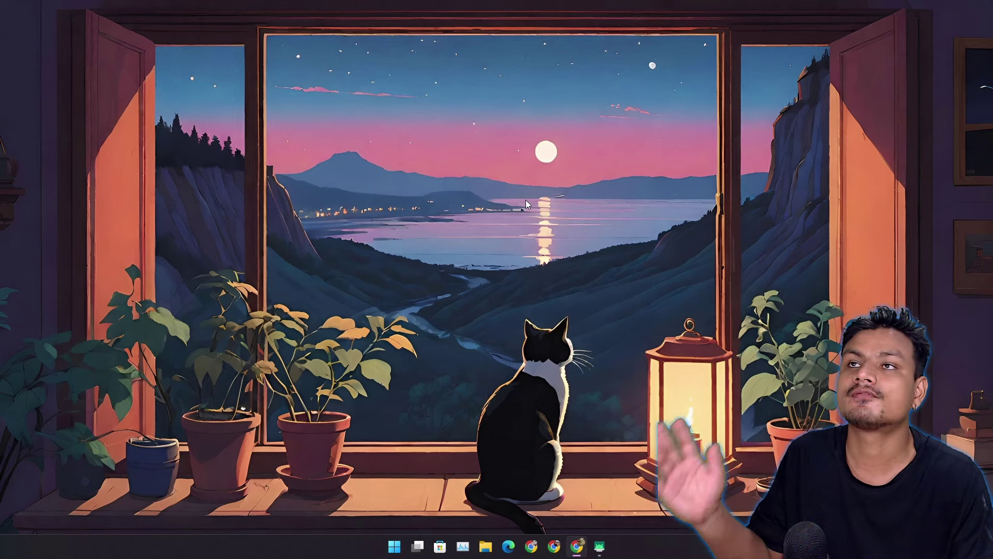
Bring up the GPT-4o announcement page and highlight its free-users headline.
{"action": "left_click", "coordinate": [577, 546]}
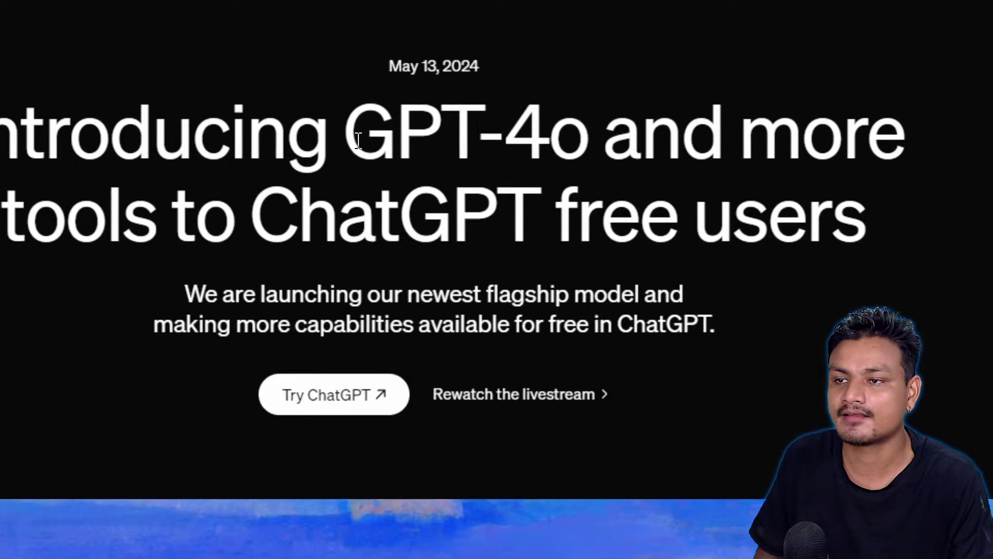
{"action": "left_click_drag", "start_coordinate": [446, 165], "coordinate": [582, 230]}
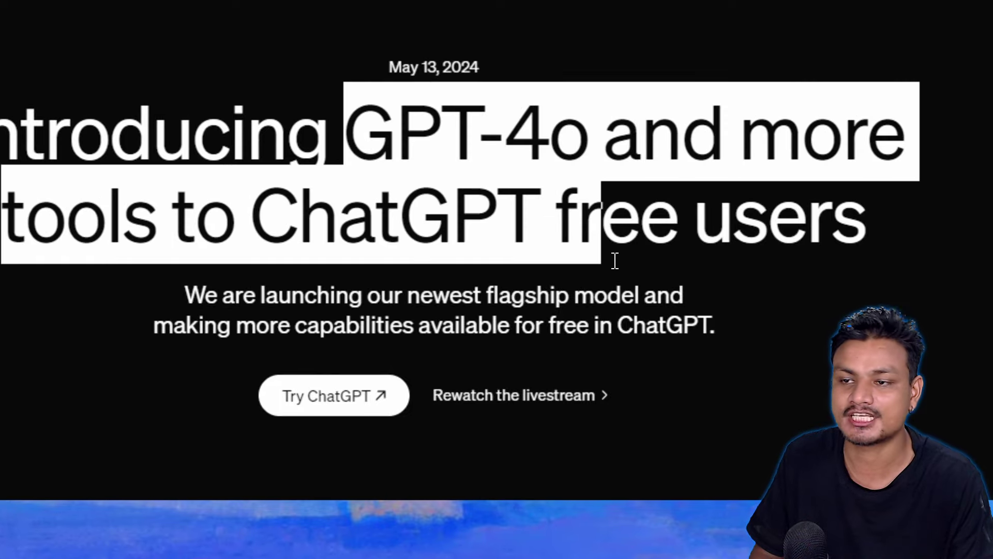
{"action": "left_click_drag", "start_coordinate": [615, 260], "coordinate": [674, 255]}
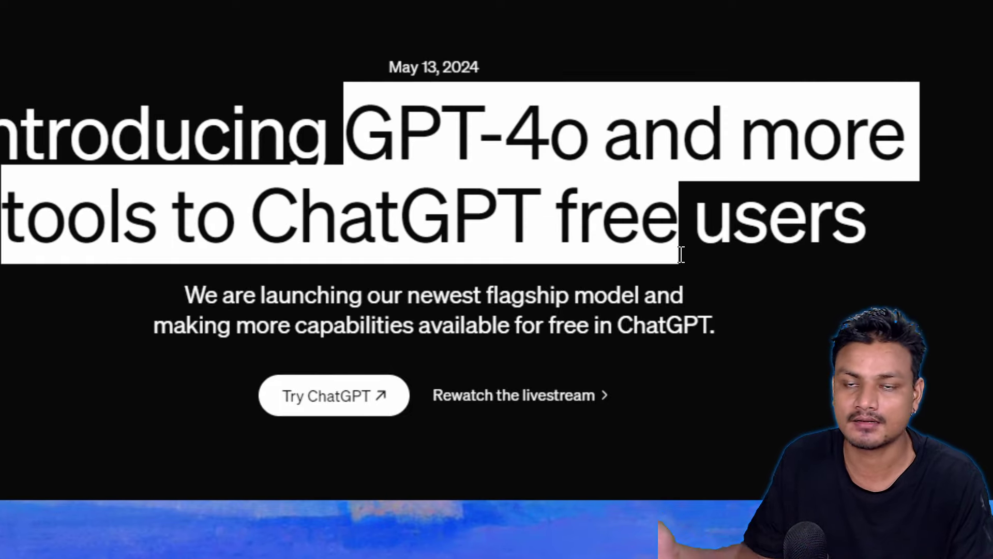
{"action": "left_click", "coordinate": [395, 76]}
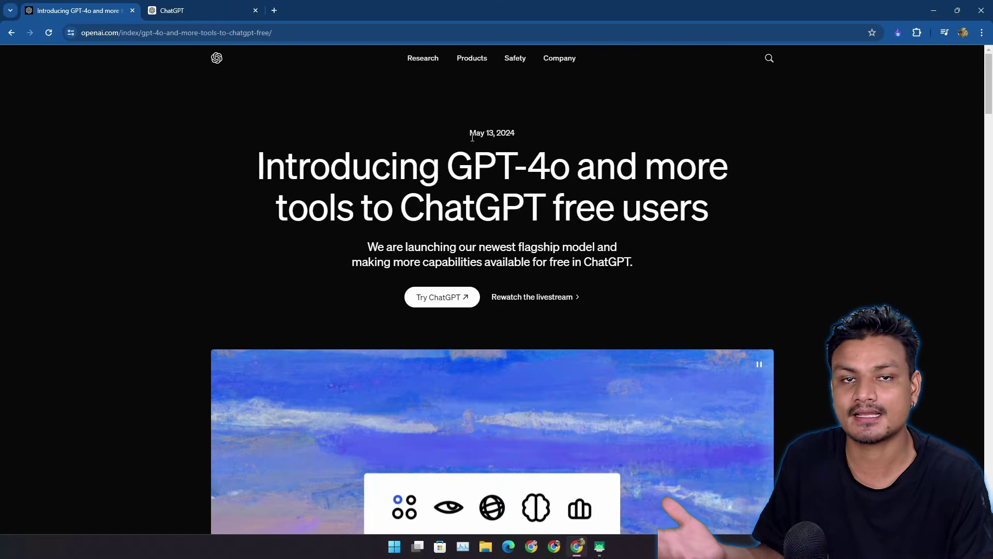
Highlight the word GPT-4o and the May 13, 2024 announcement date.
{"action": "left_click_drag", "start_coordinate": [448, 171], "coordinate": [564, 176]}
{"action": "left_click", "coordinate": [565, 176]}
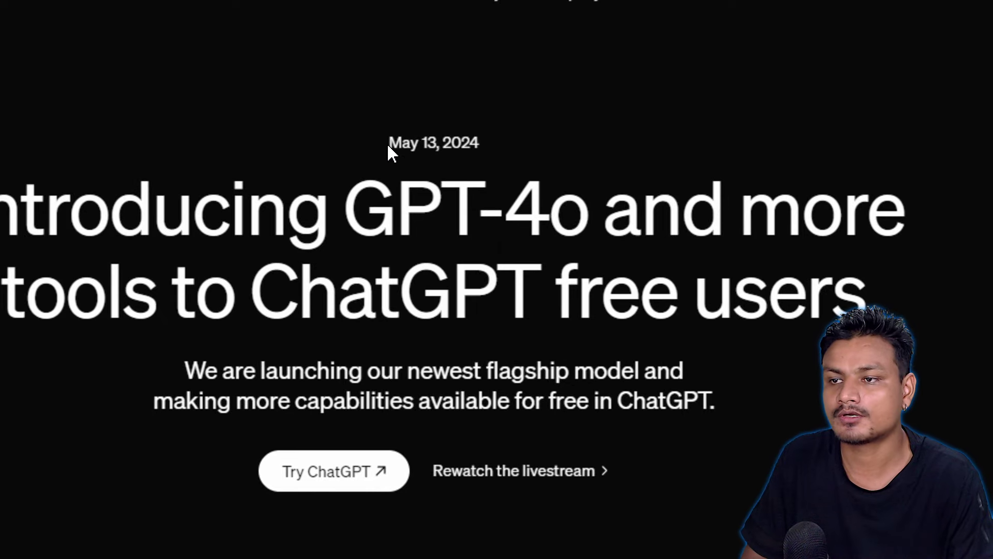
{"action": "left_click_drag", "start_coordinate": [387, 146], "coordinate": [484, 146]}
{"action": "left_click_drag", "start_coordinate": [388, 144], "coordinate": [559, 155]}
{"action": "left_click", "coordinate": [393, 139]}
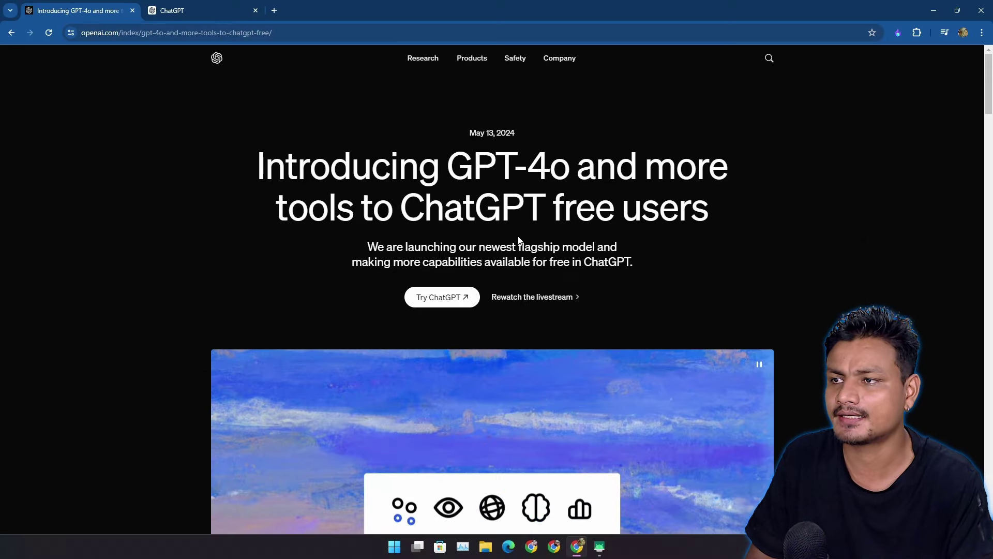
Scroll down to the announcement's free-user features list.
{"action": "scroll", "coordinate": [573, 225], "scroll_direction": "down", "scroll_amount": 3}
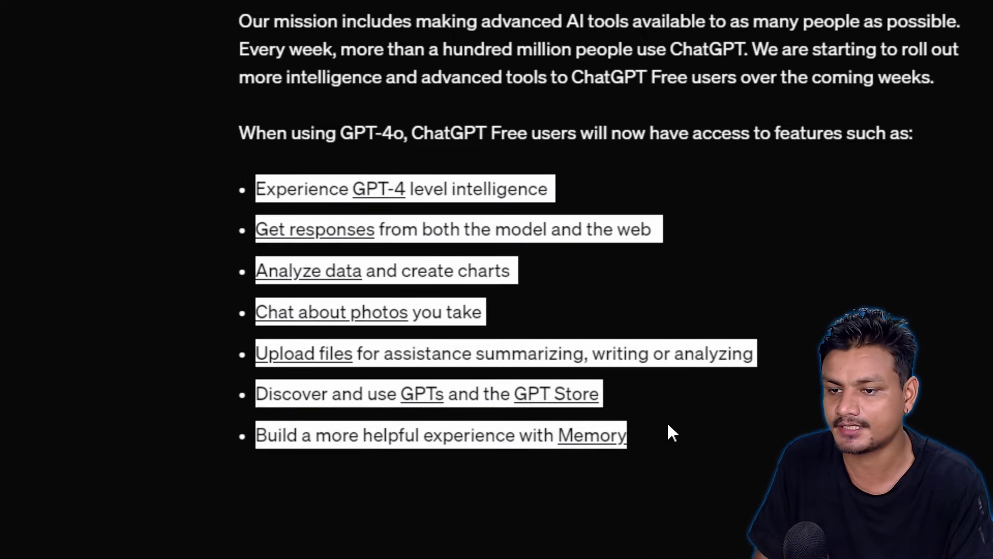
{"action": "left_click", "coordinate": [665, 423]}
{"action": "scroll", "coordinate": [666, 424], "scroll_direction": "down", "scroll_amount": 1}
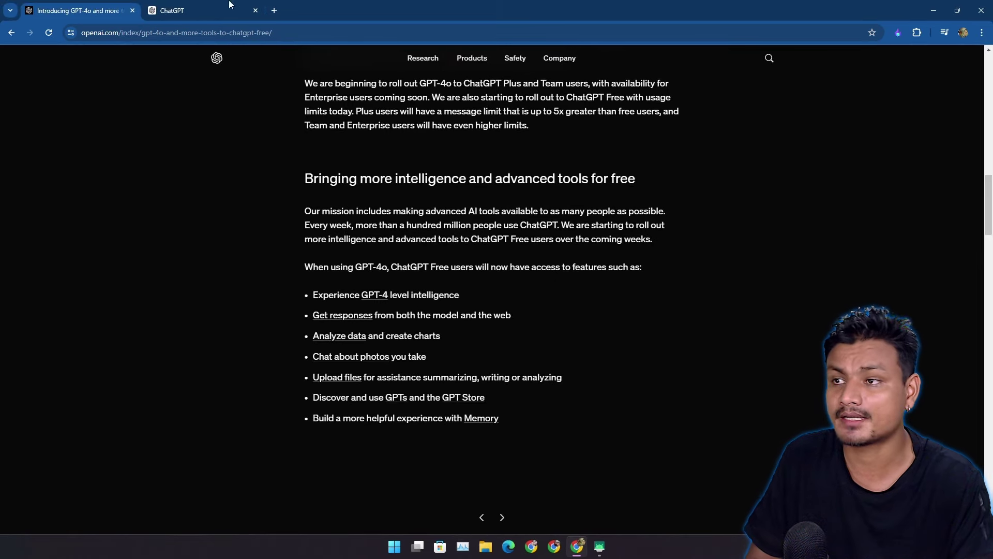
Switch to the ChatGPT chat tab and close the GPT-4o announcement tab.
{"action": "left_click", "coordinate": [230, 10]}
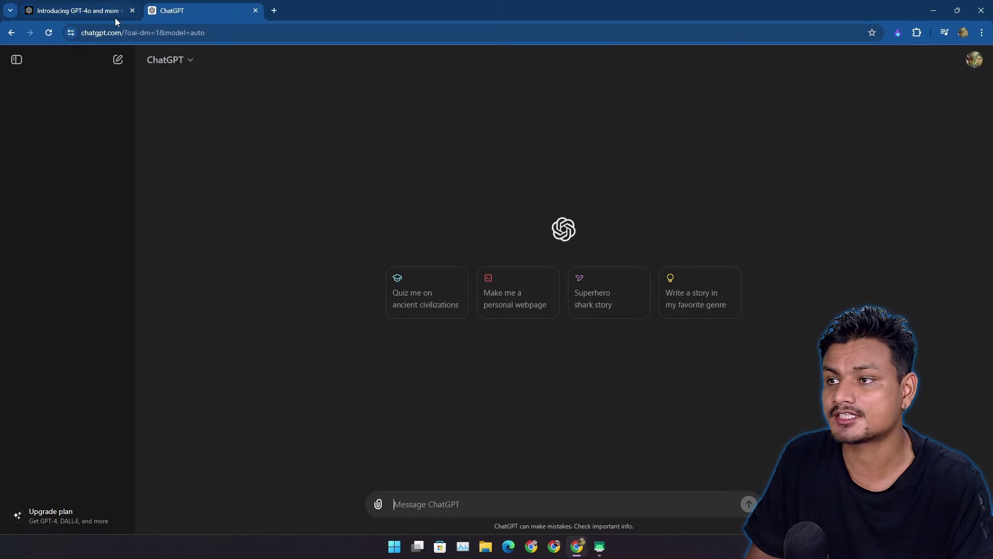
{"action": "left_click", "coordinate": [133, 10]}
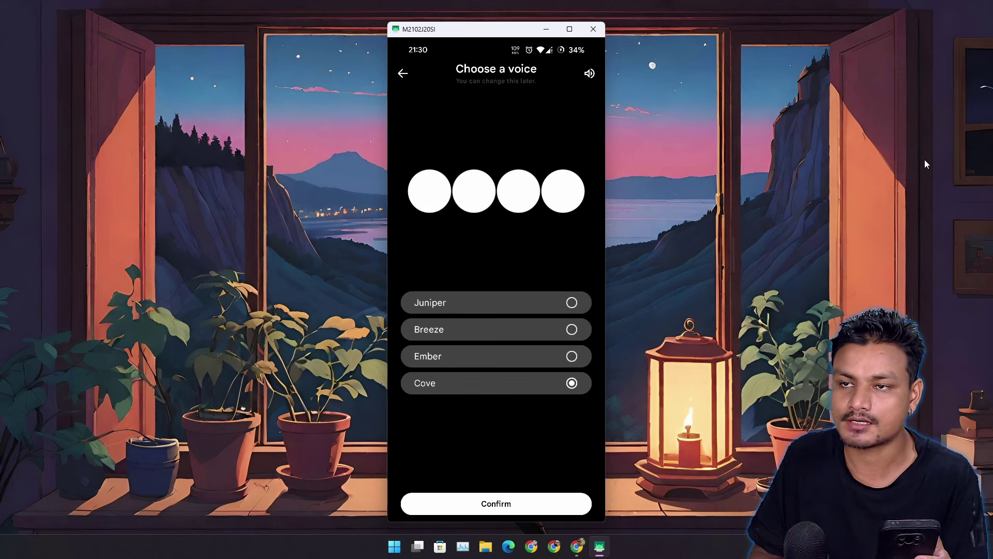
Bring the search results window onto the screen.
{"action": "left_click_drag", "start_coordinate": [923, 159], "coordinate": [541, 1]}
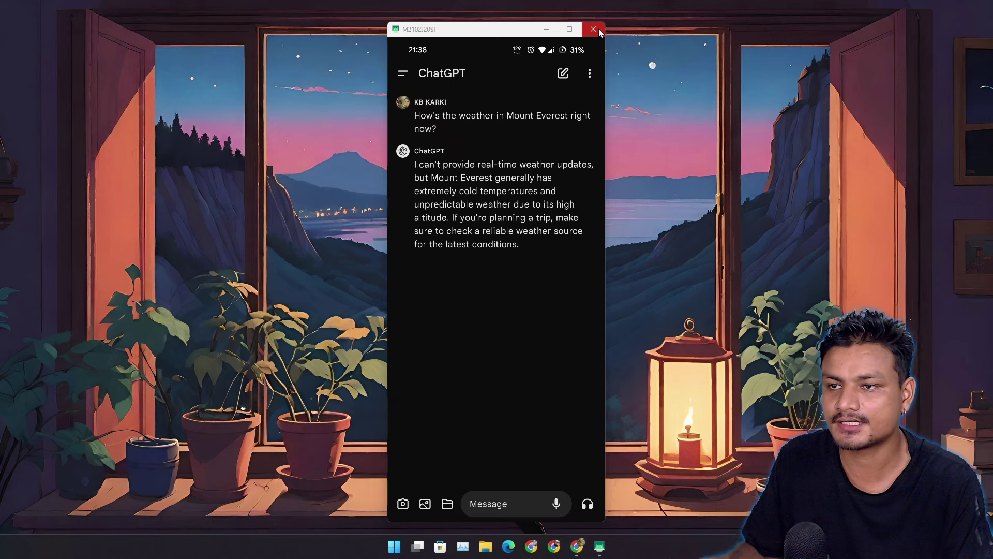
Attach the Screenshot 2024-03-26 image and send it with the prompt 'remove background'.
{"action": "left_click", "coordinate": [402, 75]}
{"action": "left_click", "coordinate": [588, 128]}
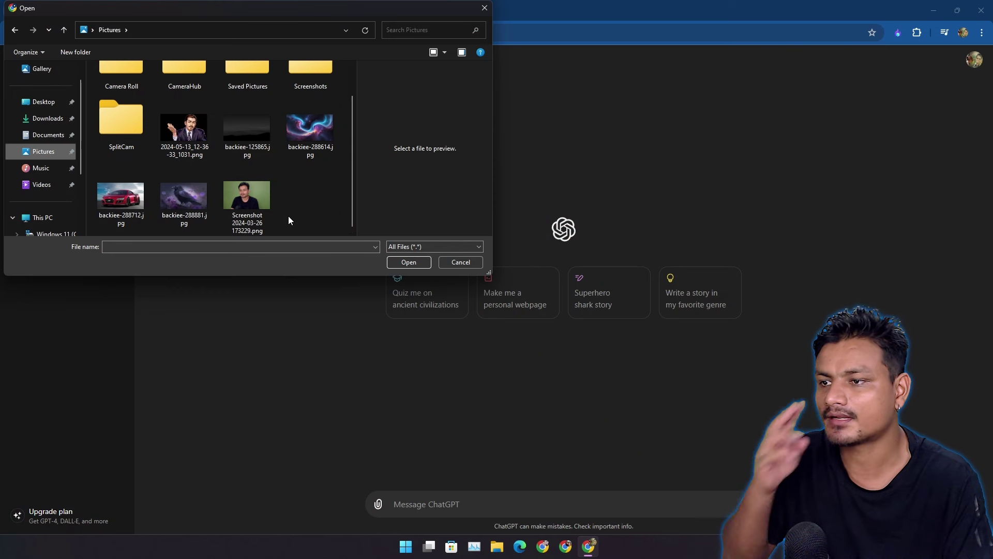
{"action": "left_click", "coordinate": [253, 207]}
{"action": "left_click", "coordinate": [409, 261]}
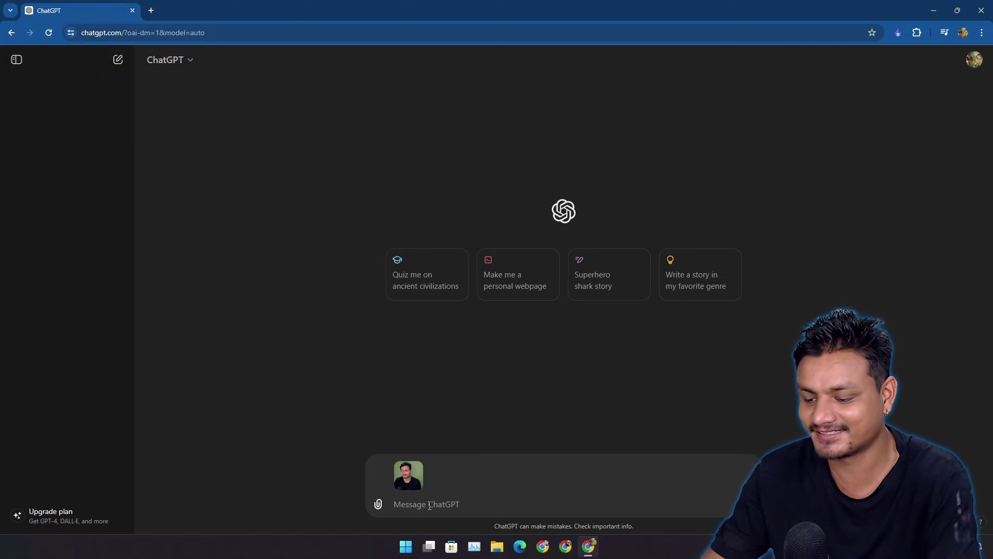
{"action": "type", "text": "remove background"}
{"action": "left_click", "coordinate": [748, 505]}
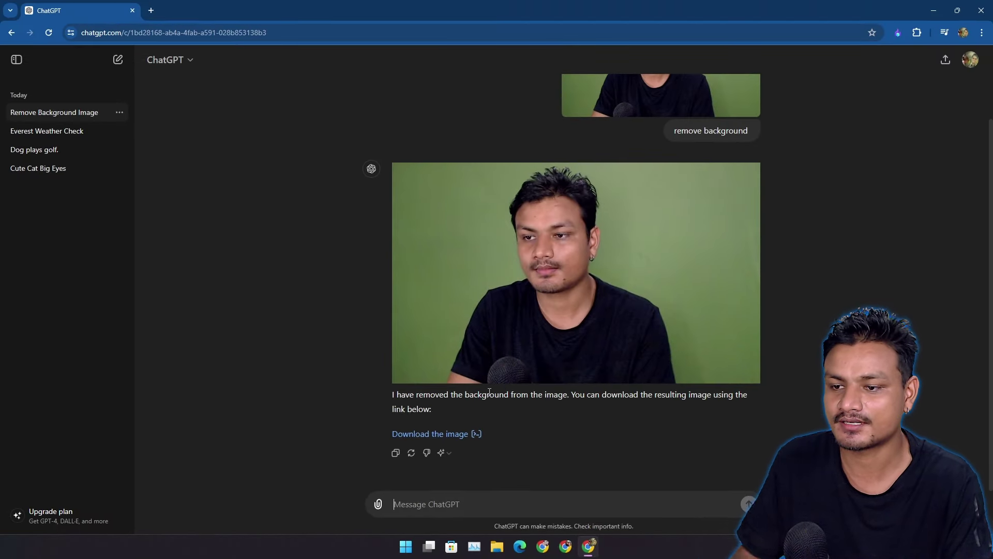
Try downloading the background-removed image and select the resulting upload-status error.
{"action": "left_click", "coordinate": [450, 435]}
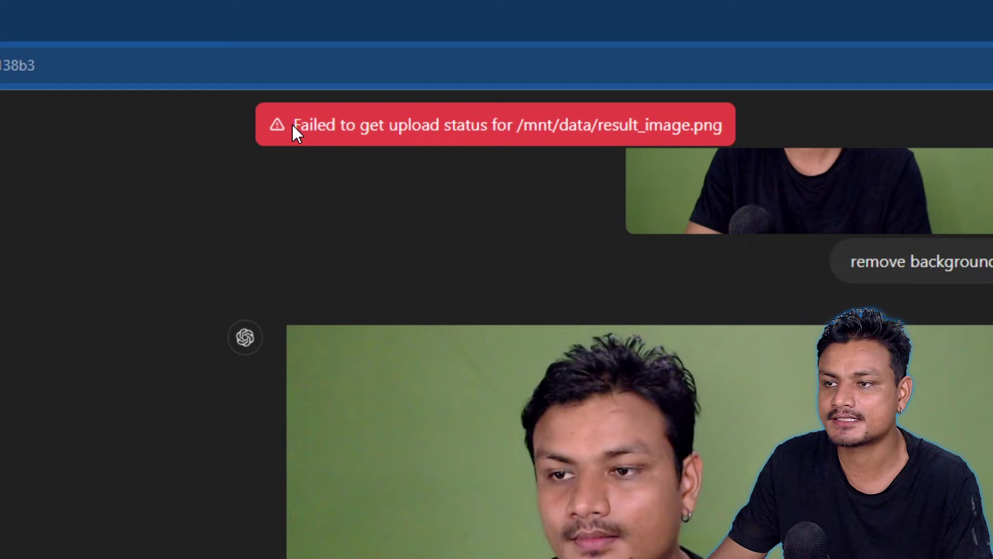
{"action": "left_click_drag", "start_coordinate": [292, 123], "coordinate": [733, 129]}
{"action": "left_click", "coordinate": [696, 129]}
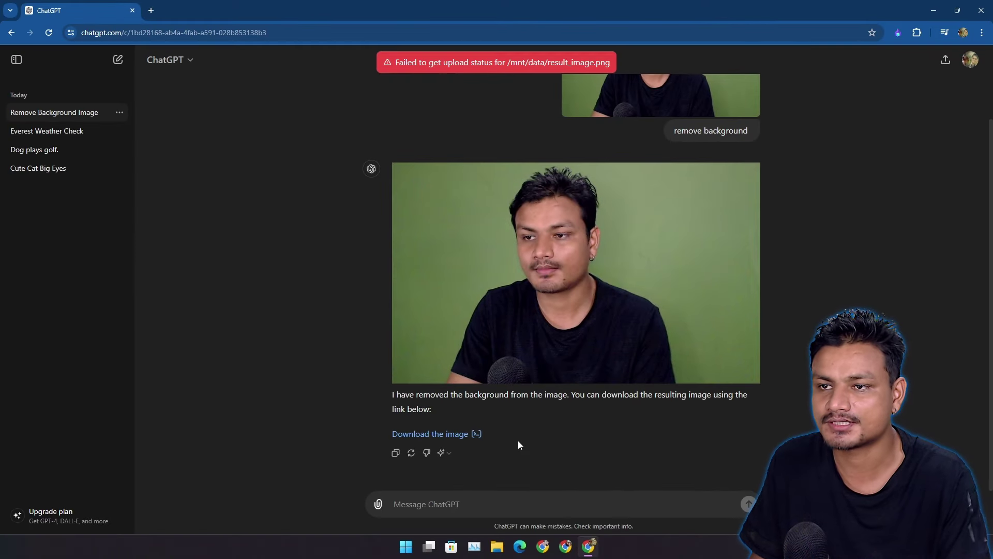
Regenerate the reply with GPT-4o and retry downloading the edited image.
{"action": "left_click", "coordinate": [481, 504]}
{"action": "left_click", "coordinate": [443, 453]}
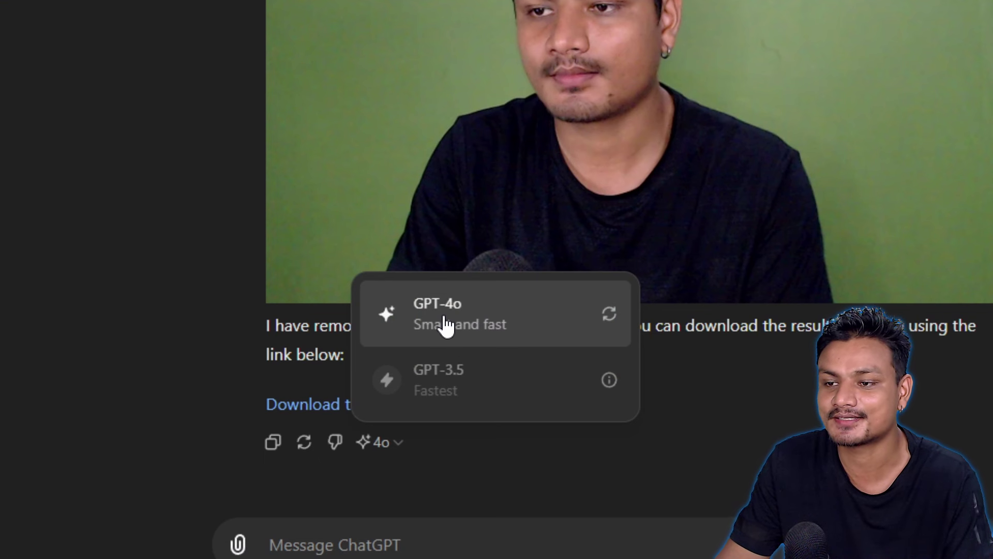
{"action": "left_click", "coordinate": [444, 331]}
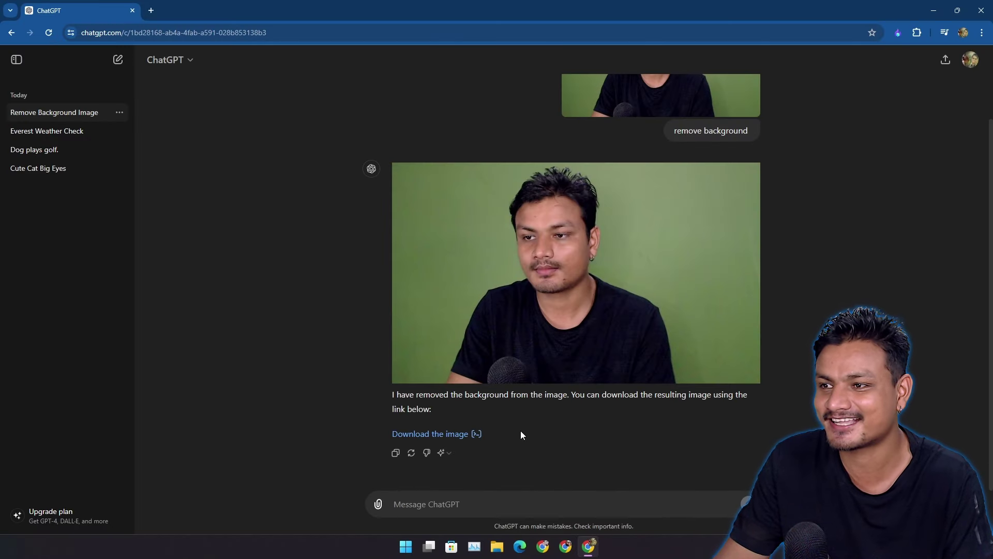
{"action": "left_click", "coordinate": [450, 434]}
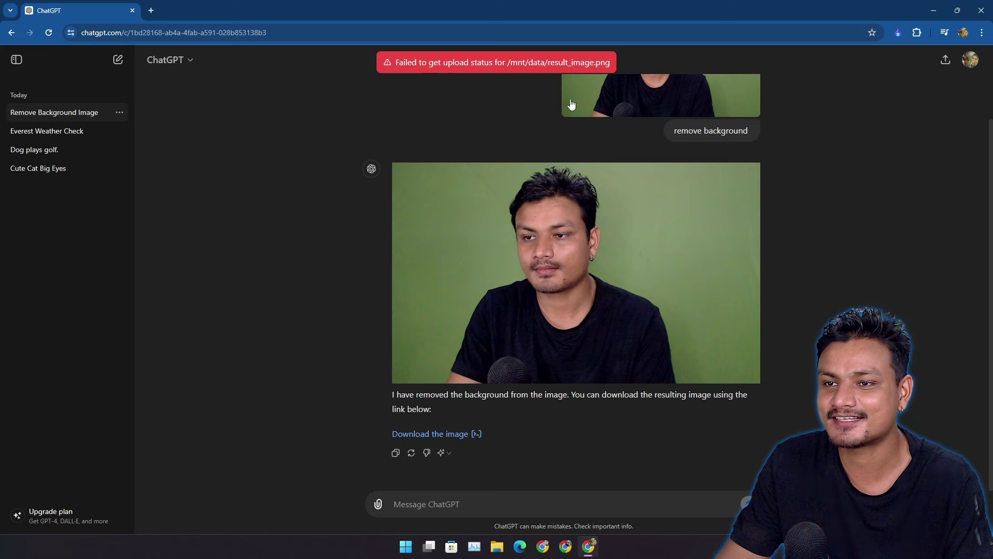
Dictate and send 'Generate an image of a dog playing golf' in the browser ChatGPT chat.
{"action": "key", "text": "super+h"}
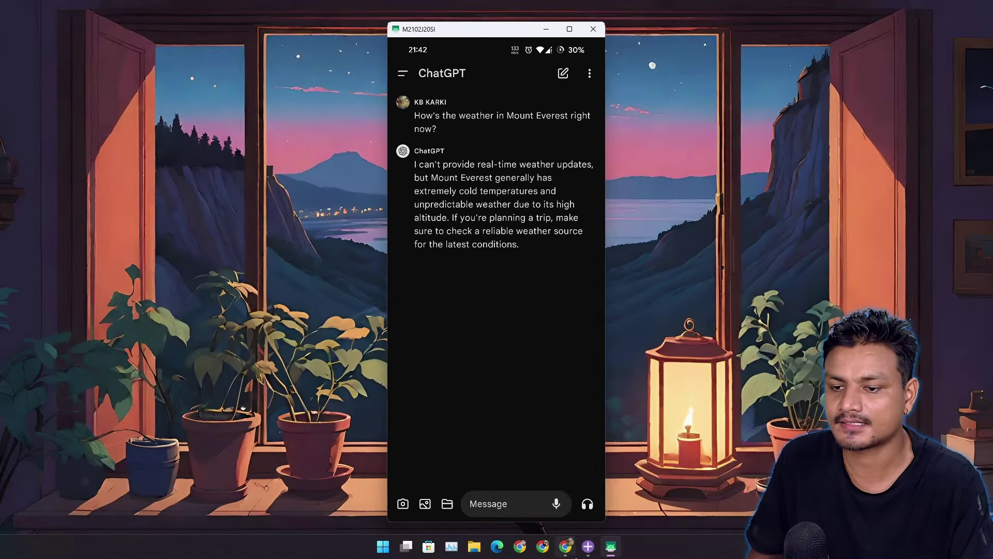
{"action": "left_click", "coordinate": [567, 548]}
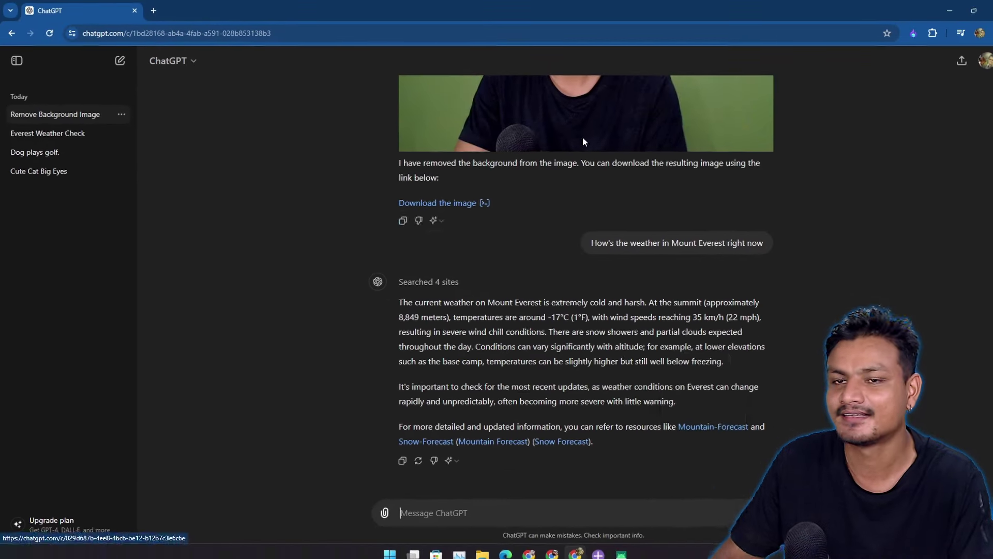
{"action": "key", "text": "super+h"}
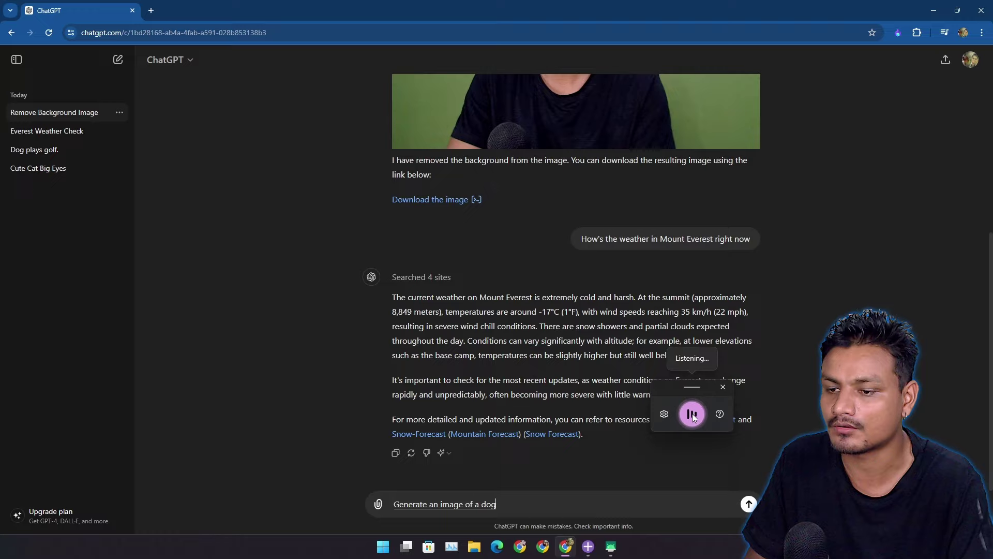
{"action": "key", "text": "Return"}
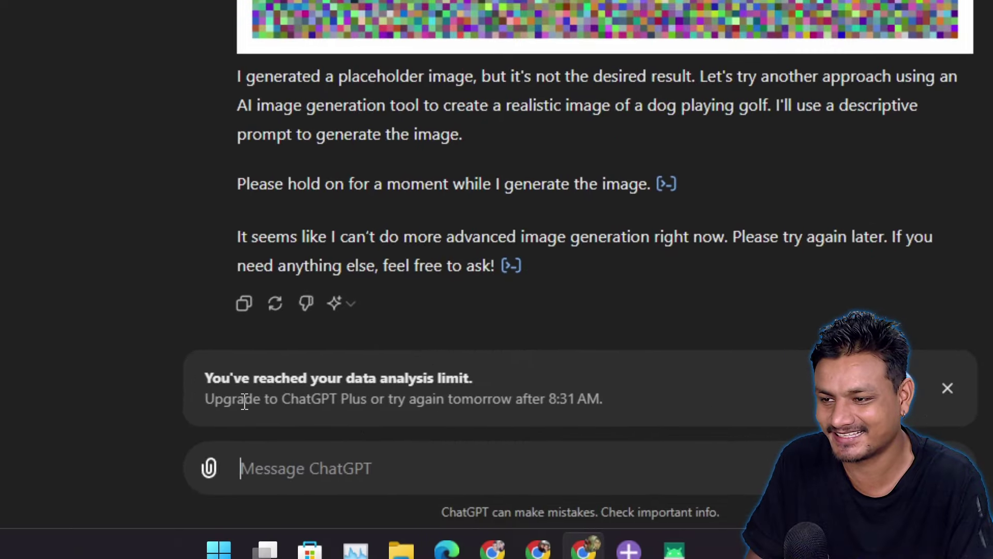
Regenerate the dog-golf reply with GPT-4o despite the data analysis limit notice.
{"action": "left_click_drag", "start_coordinate": [205, 379], "coordinate": [489, 383]}
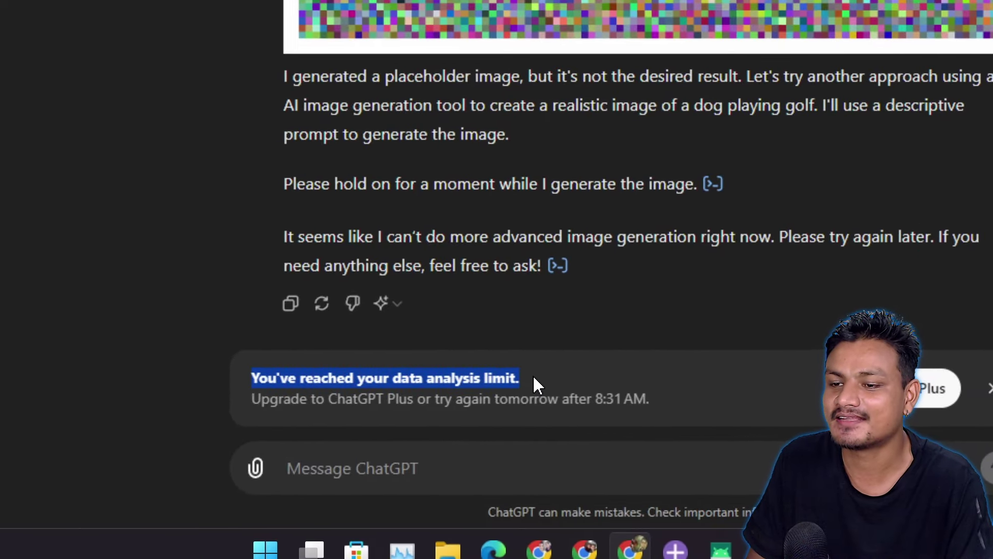
{"action": "left_click", "coordinate": [537, 384]}
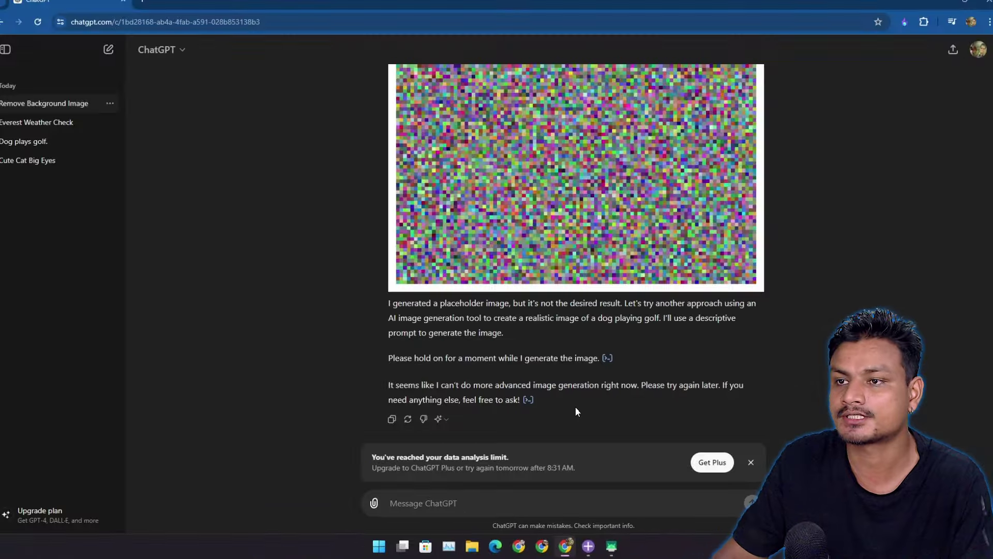
{"action": "left_click", "coordinate": [395, 294]}
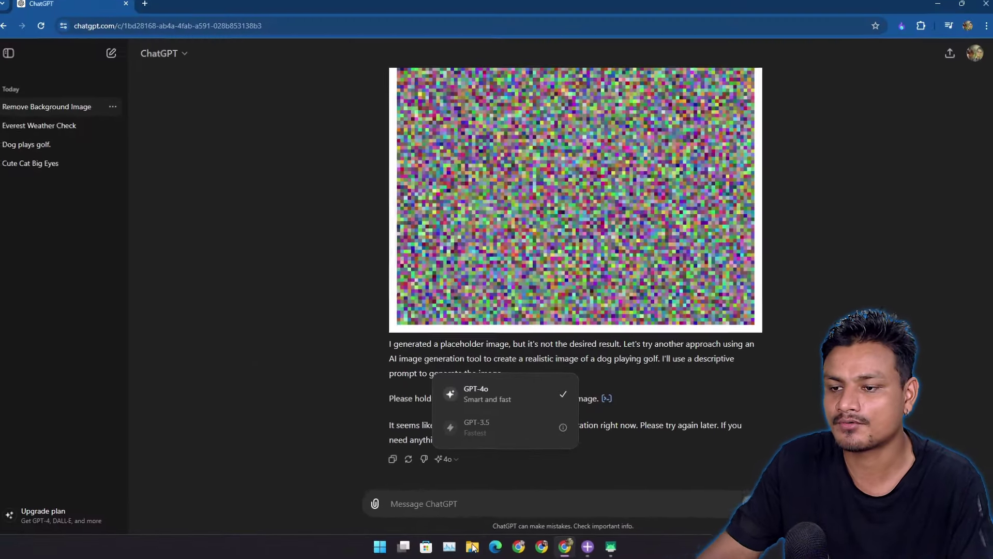
{"action": "left_click", "coordinate": [524, 343]}
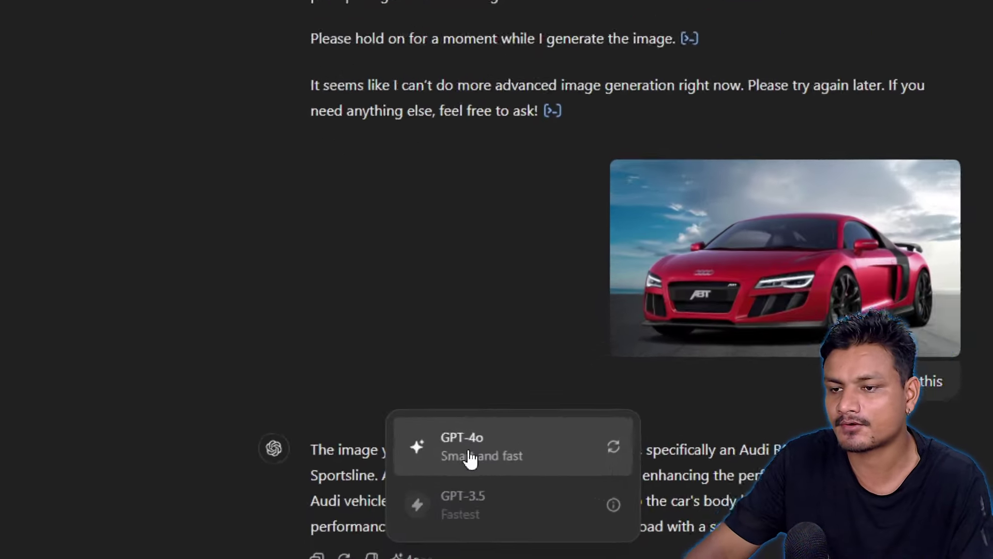
Upload the raven-and-flowers image from the computer and review ChatGPT's description of it.
{"action": "left_click", "coordinate": [419, 558]}
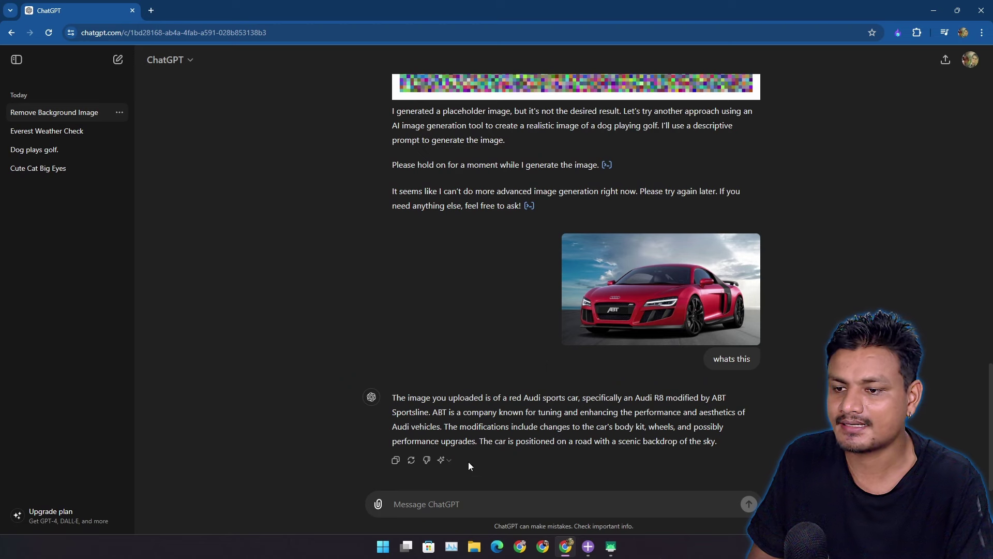
{"action": "left_click", "coordinate": [382, 506]}
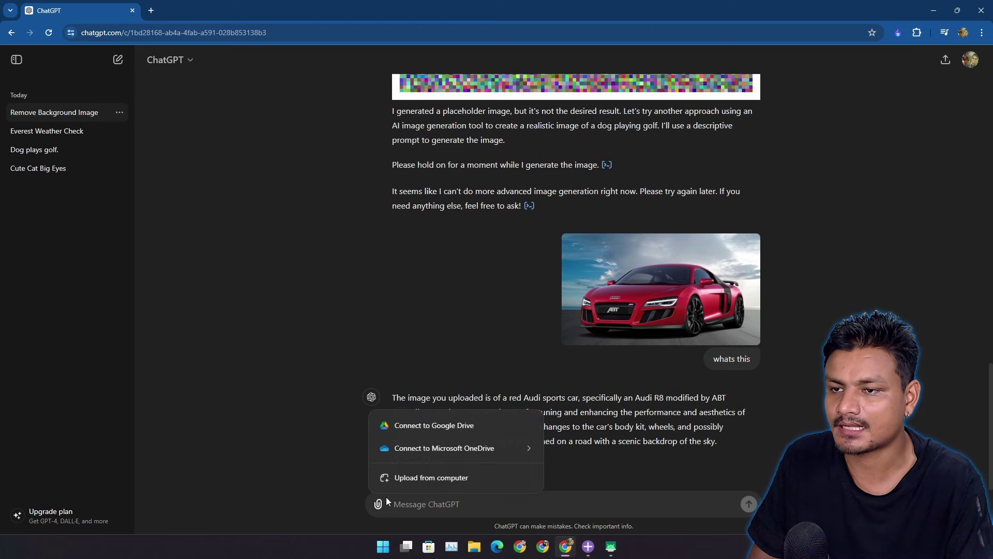
{"action": "left_click", "coordinate": [438, 477]}
{"action": "left_click", "coordinate": [250, 170]}
{"action": "scroll", "coordinate": [215, 228], "scroll_direction": "down", "scroll_amount": 1}
{"action": "left_click", "coordinate": [184, 197]}
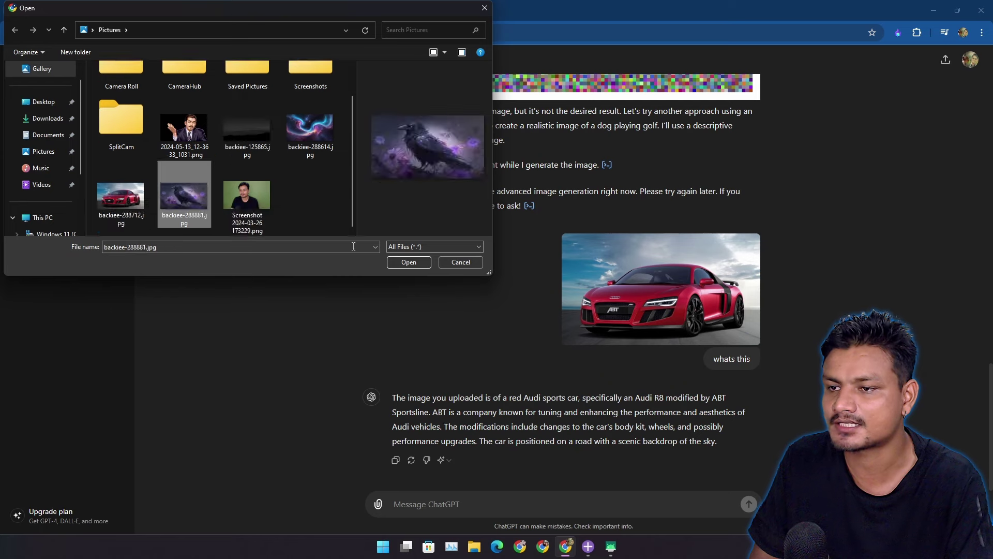
{"action": "left_click", "coordinate": [408, 262]}
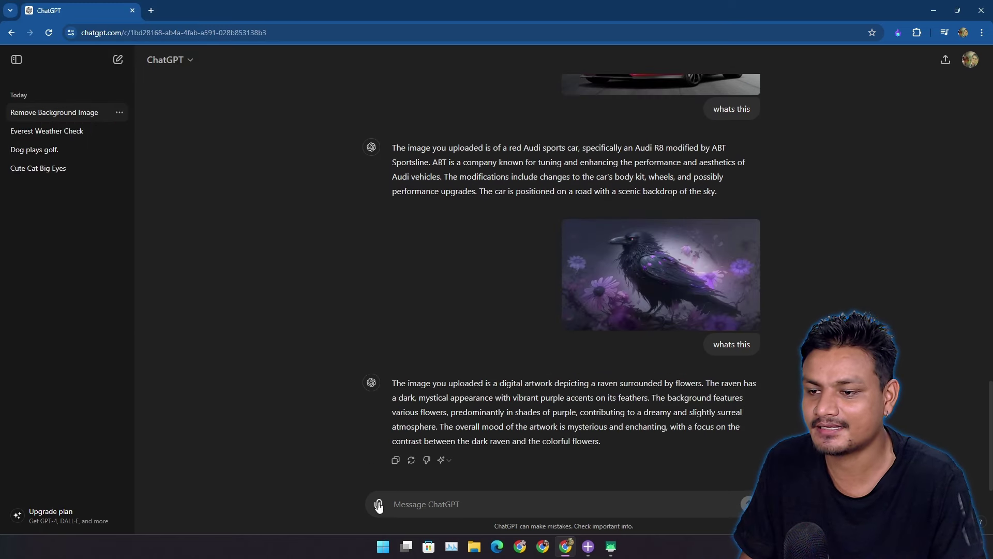
{"action": "scroll", "coordinate": [634, 400], "scroll_direction": "up", "scroll_amount": 4}
{"action": "scroll", "coordinate": [648, 282], "scroll_direction": "down", "scroll_amount": 2}
{"action": "scroll", "coordinate": [580, 357], "scroll_direction": "down", "scroll_amount": 2}
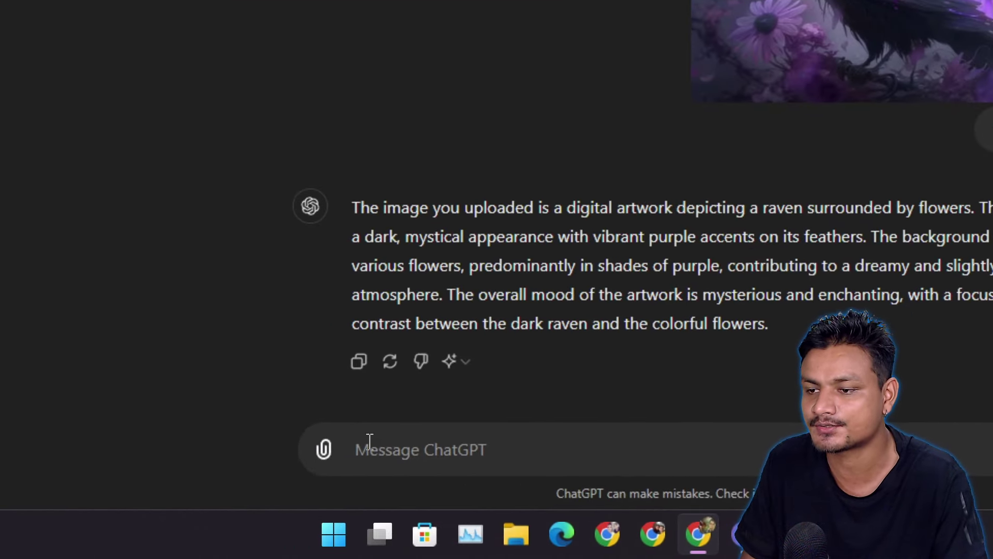
{"action": "mouse_move", "coordinate": [377, 507]}
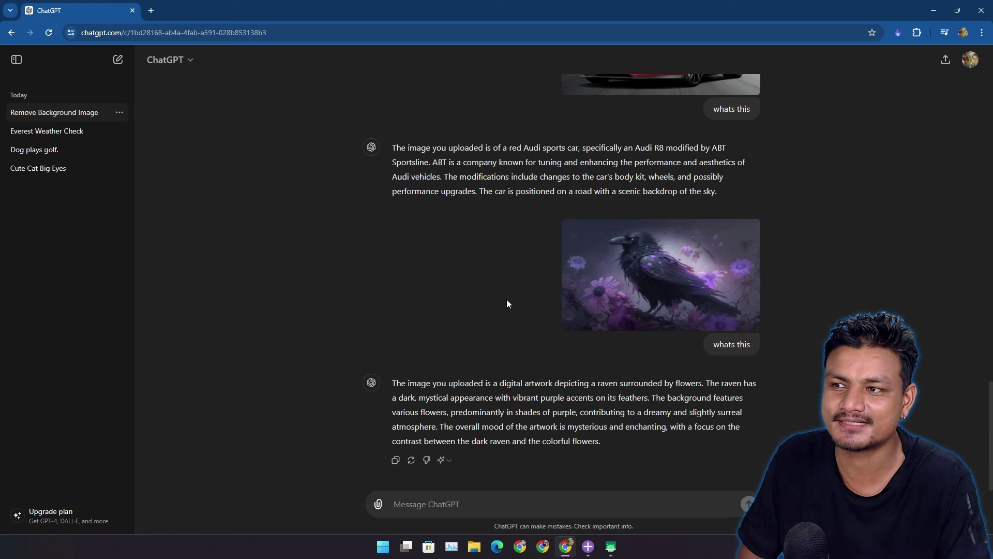
Open the model switcher to check whether GPT-3.5 accepts file attachments.
{"action": "left_click", "coordinate": [444, 460]}
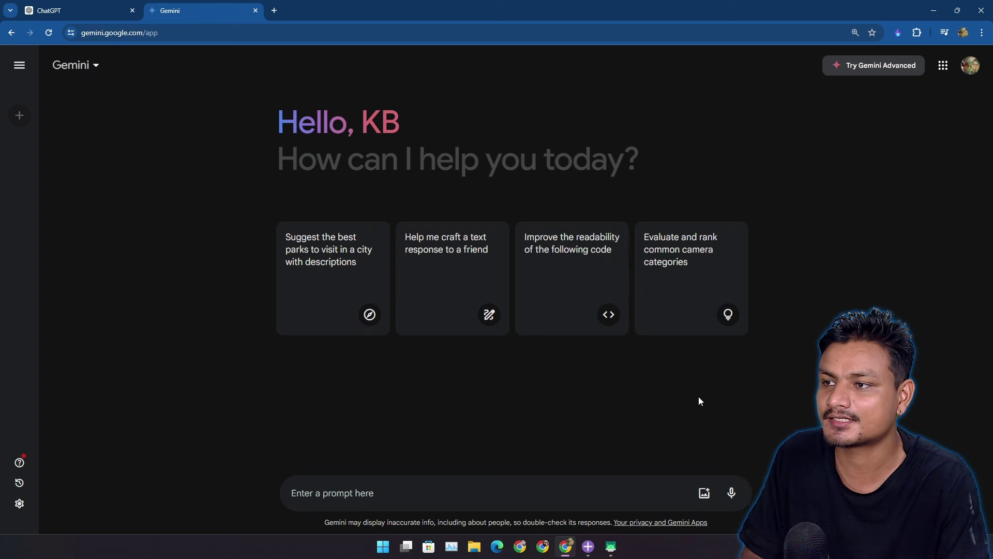
Dictate the dog-golf prompt in Gemini, view all four images full-size, then dictate again.
{"action": "left_click", "coordinate": [731, 494]}
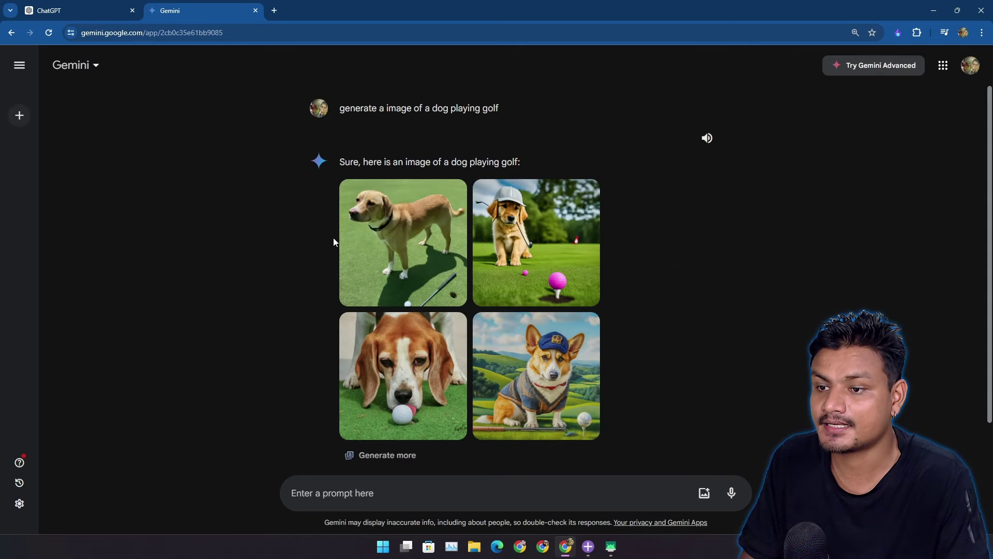
{"action": "left_click", "coordinate": [395, 256]}
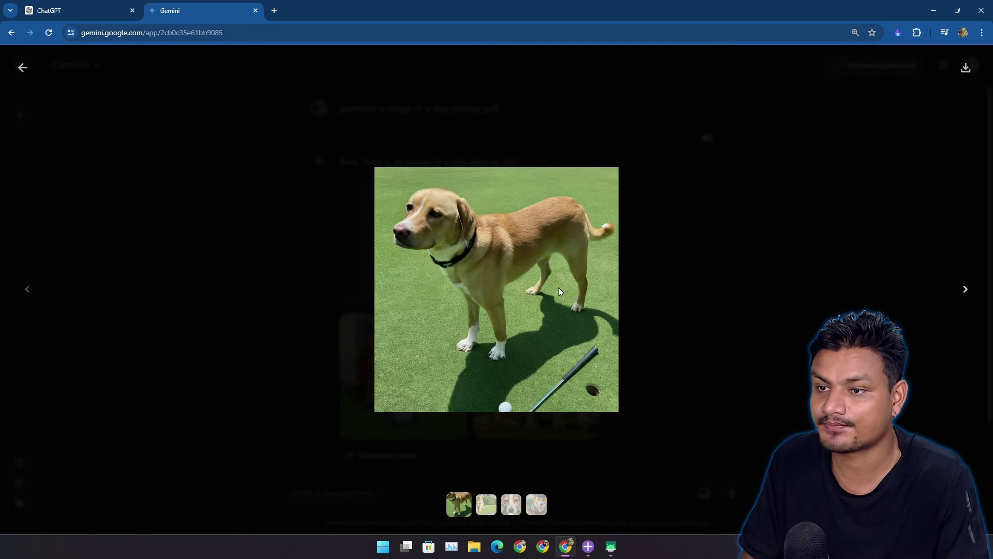
{"action": "left_click", "coordinate": [966, 290]}
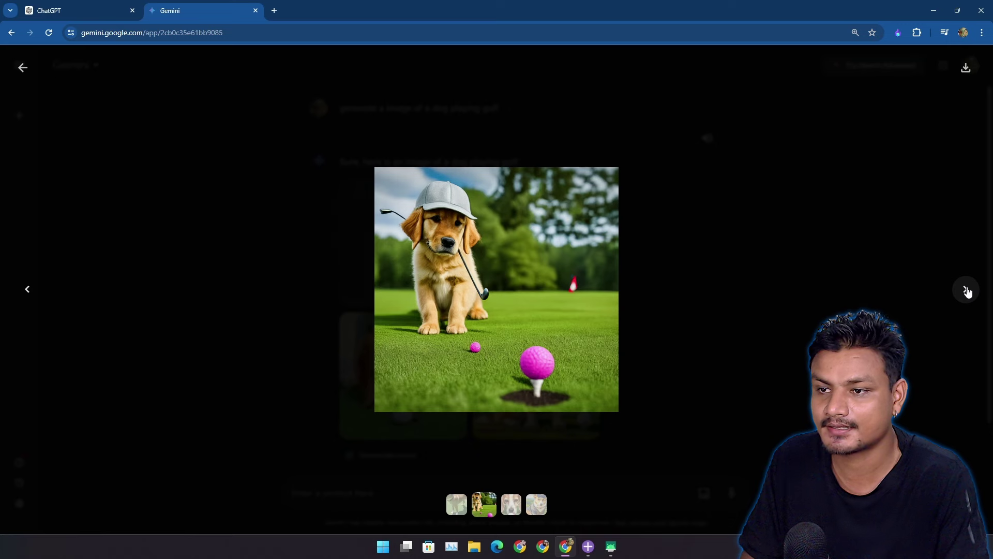
{"action": "left_click", "coordinate": [966, 291]}
{"action": "left_click", "coordinate": [966, 290]}
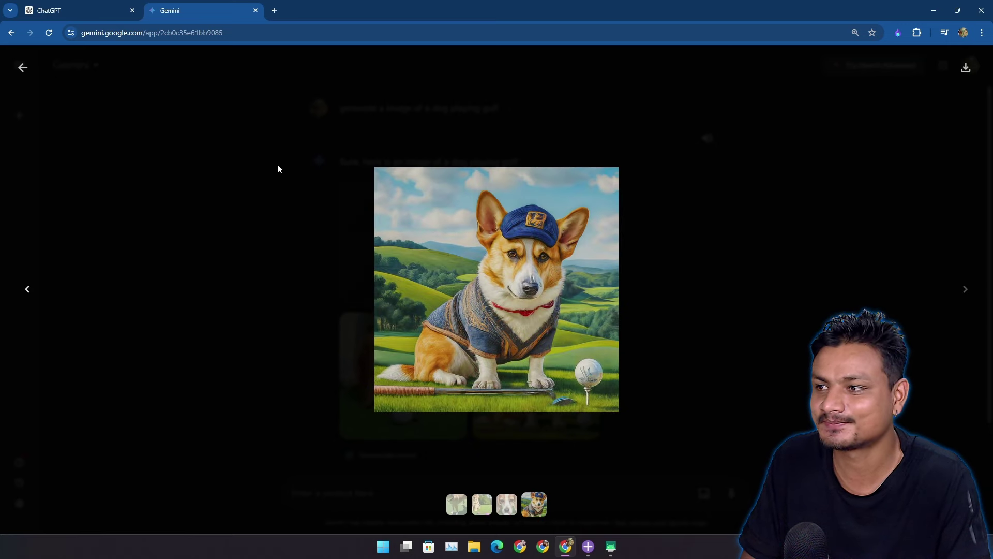
{"action": "key", "text": "Escape"}
{"action": "left_click", "coordinate": [704, 492]}
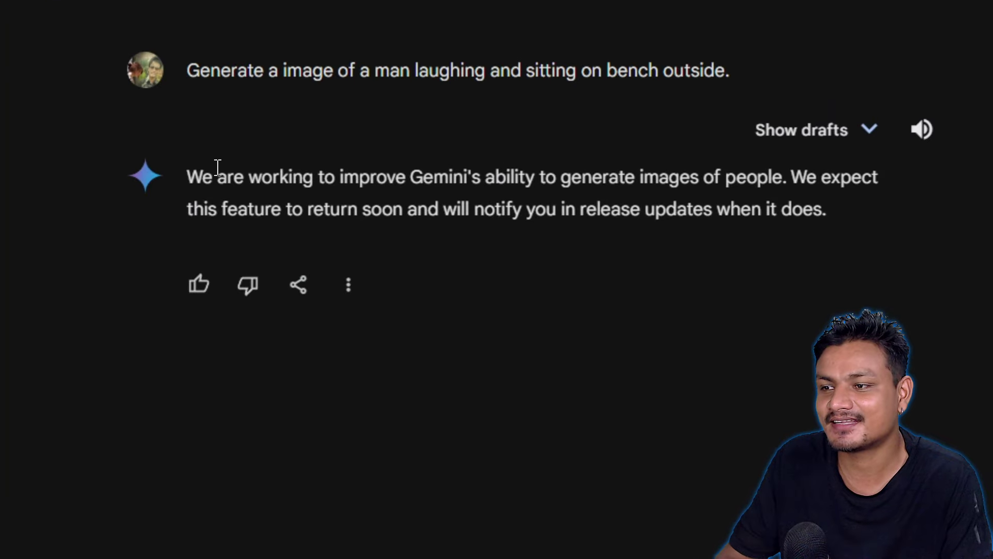
Select and review Gemini's refusal about generating images of people.
{"action": "left_click_drag", "start_coordinate": [187, 175], "coordinate": [833, 222]}
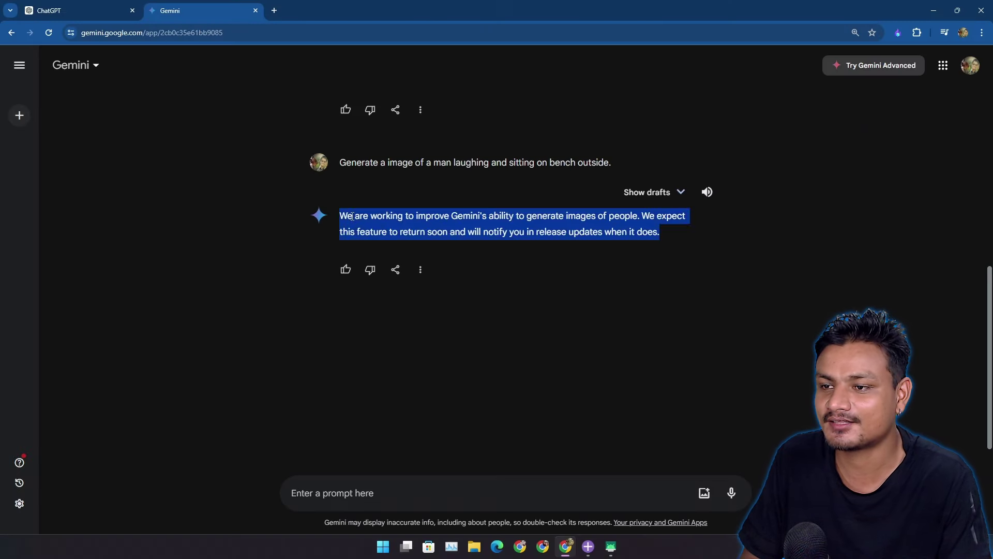
{"action": "left_click", "coordinate": [670, 224]}
{"action": "left_click_drag", "start_coordinate": [669, 240], "coordinate": [337, 216]}
{"action": "scroll", "coordinate": [428, 233], "scroll_direction": "up", "scroll_amount": 4}
{"action": "scroll", "coordinate": [429, 234], "scroll_direction": "up", "scroll_amount": 3}
{"action": "scroll", "coordinate": [504, 171], "scroll_direction": "down", "scroll_amount": 8}
Dictate a prompt asking Gemini for images of a lion as a chef.
{"action": "left_click", "coordinate": [594, 368]}
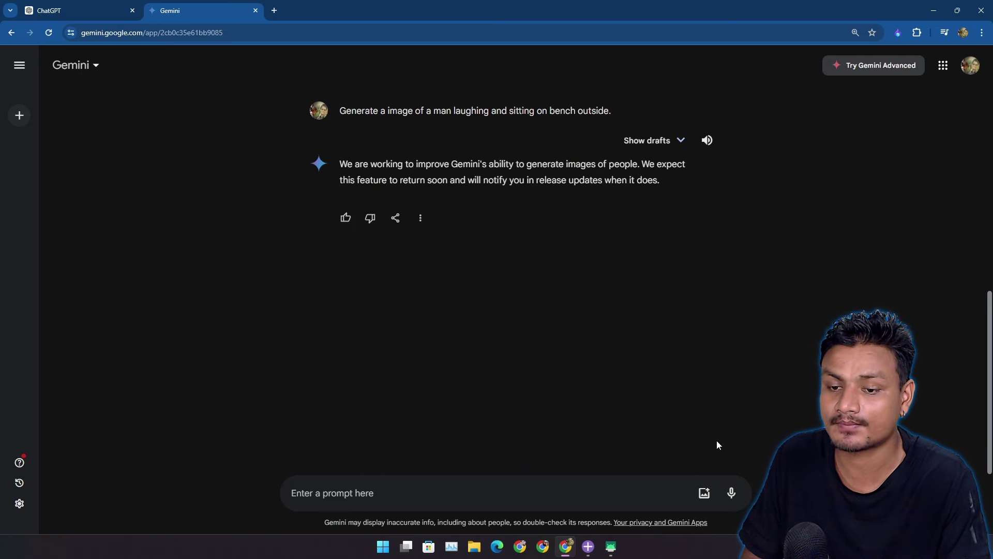
{"action": "left_click", "coordinate": [731, 492]}
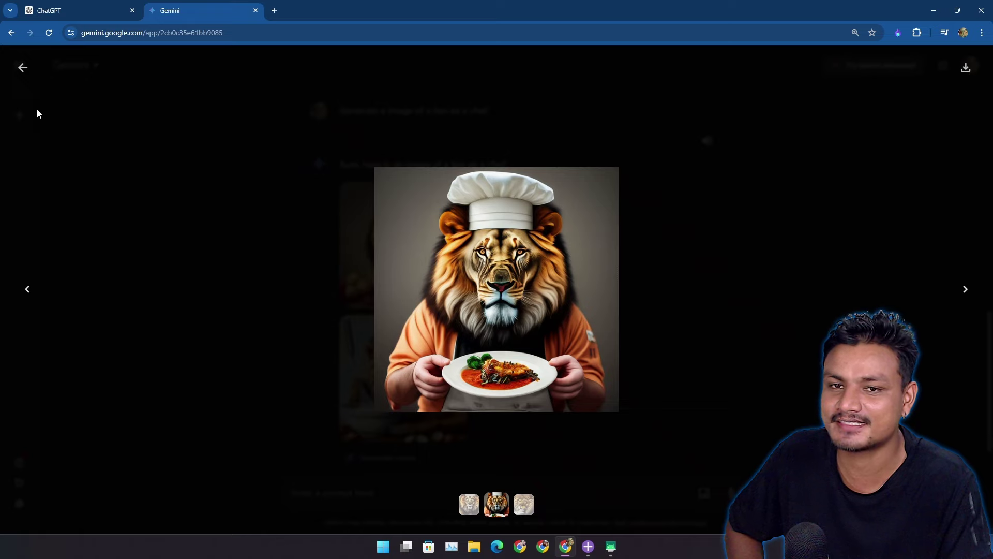
View the lion-holding-a-plate and lion-with-fruit images full-size, then return to the chat.
{"action": "left_click", "coordinate": [22, 67]}
{"action": "left_click", "coordinate": [523, 279]}
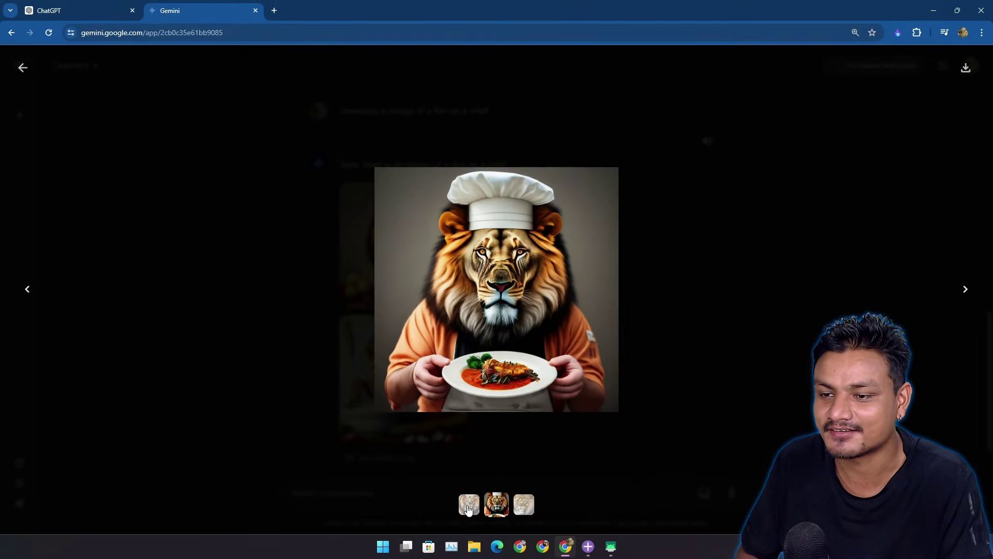
{"action": "left_click", "coordinate": [467, 507]}
{"action": "left_click", "coordinate": [355, 246]}
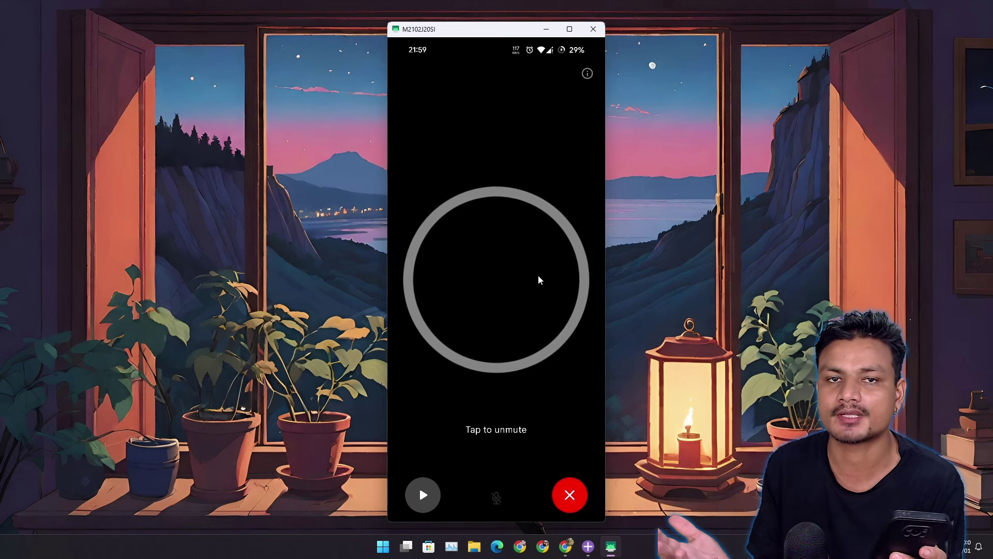
Unmute the voice conversation on the mirrored phone so ChatGPT listens.
{"action": "left_click", "coordinate": [538, 276]}
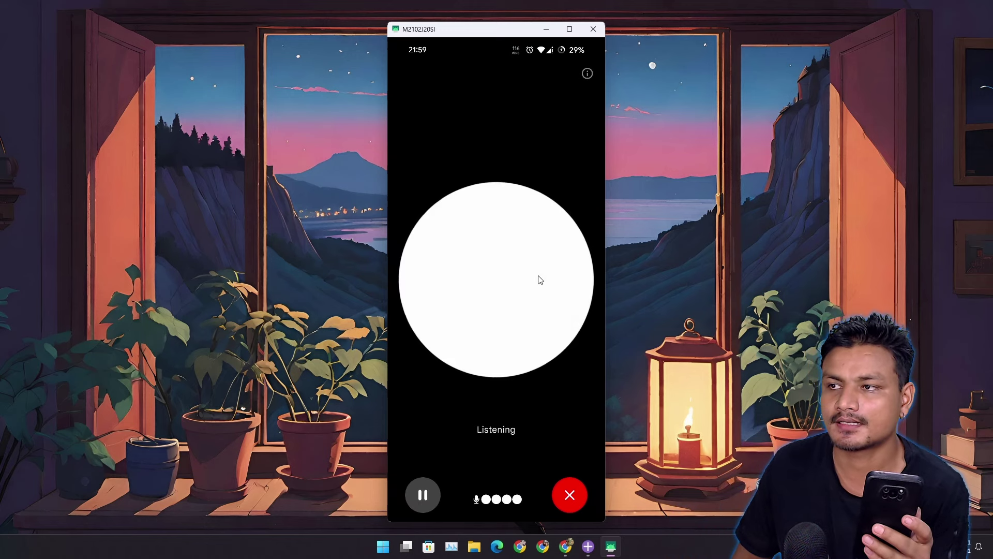